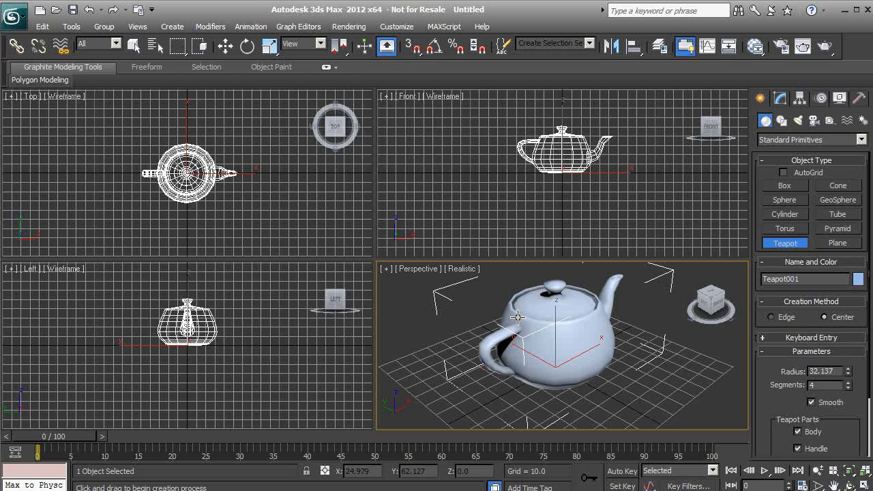
- Move the teapot along each single axis in the Perspective view, to about X -4.1, Y -10 and Z 5.7
right_click(429, 308)
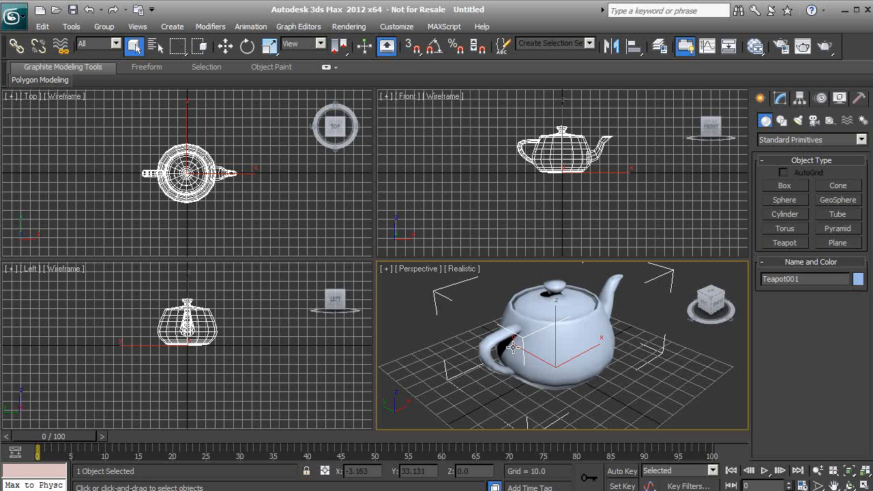
alt+middle_drag(542, 330, 543, 353)
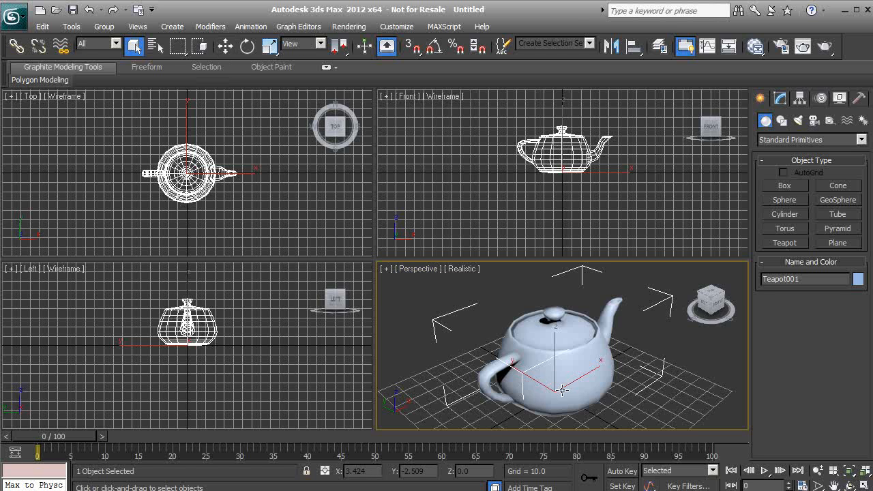
click(227, 52)
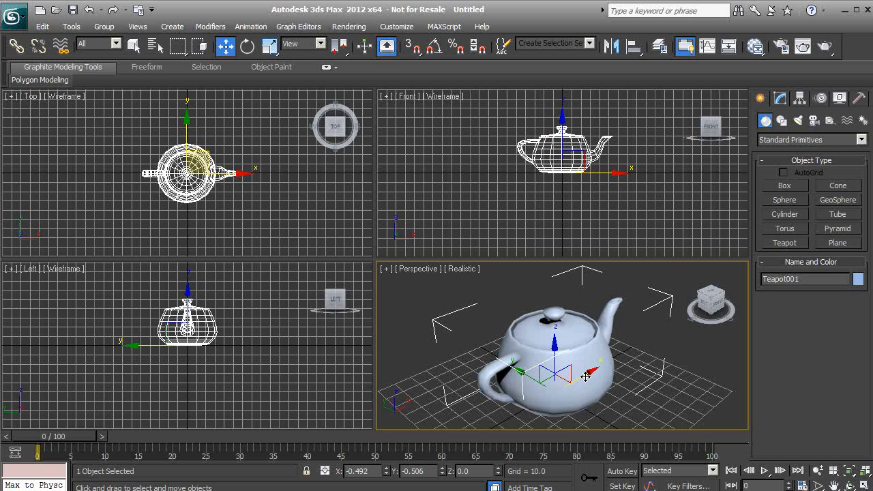
drag(585, 376, 561, 433)
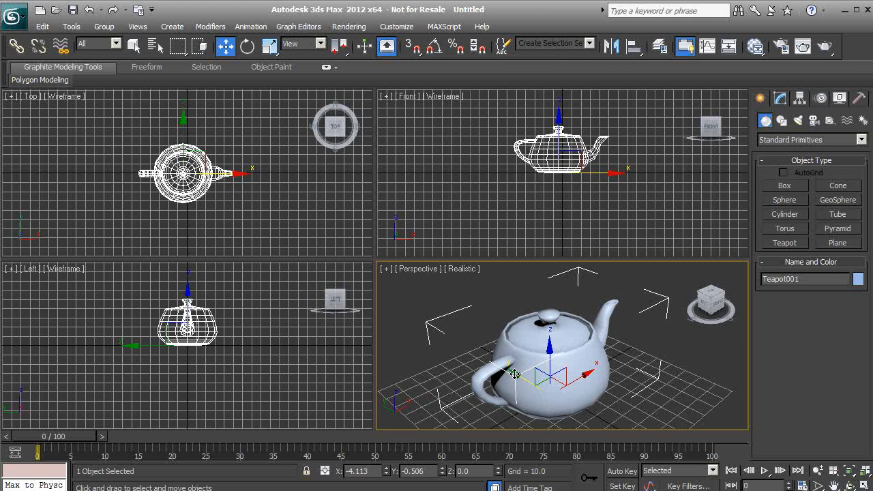
drag(517, 376, 497, 403)
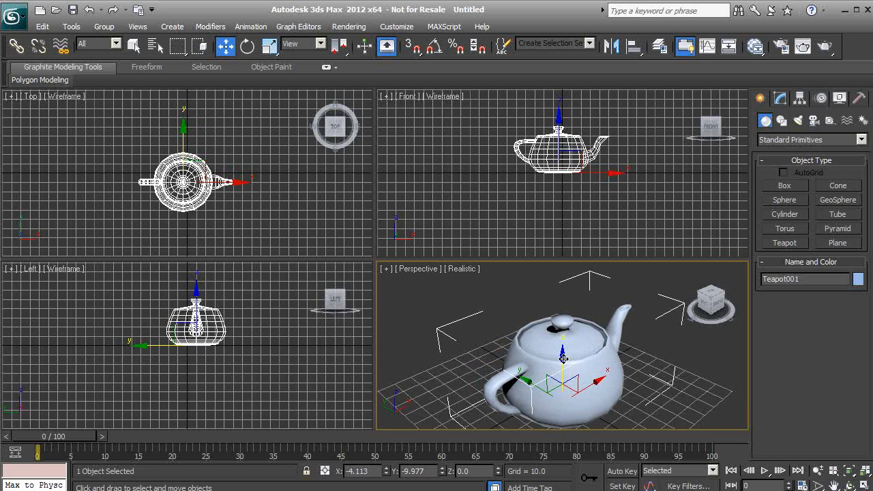
mouse_move(561, 360)
mouse_down()
mouse_move(563, 170)
mouse_move(573, 273)
mouse_move(517, 455)
mouse_move(508, 355)
mouse_move(525, 266)
mouse_move(526, 361)
mouse_move(546, 368)
mouse_up()
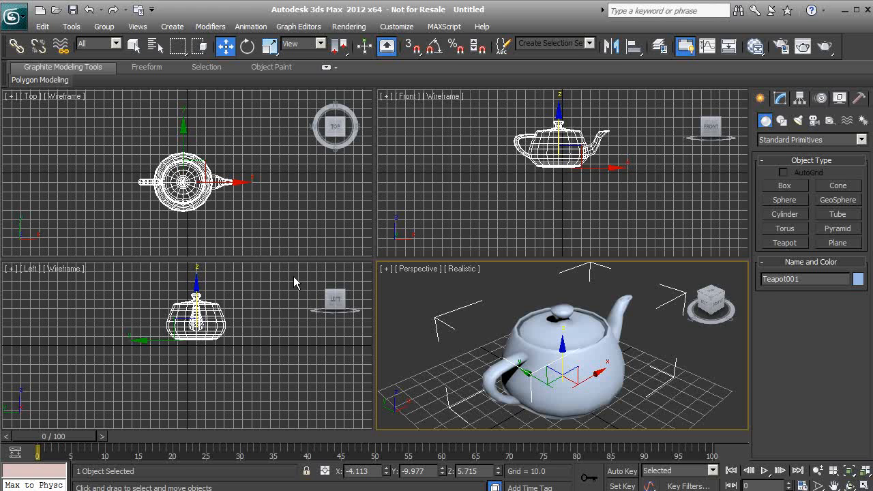
- Move the teapot freely within the Front view's plane to about X -3.5 and Z 0.7
right_click(580, 202)
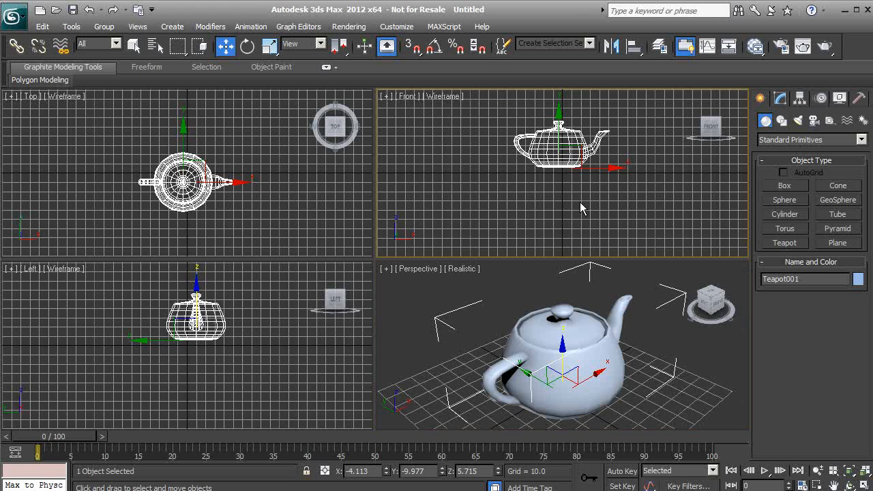
middle_drag(569, 191, 545, 217)
scroll(559, 173, up, 2)
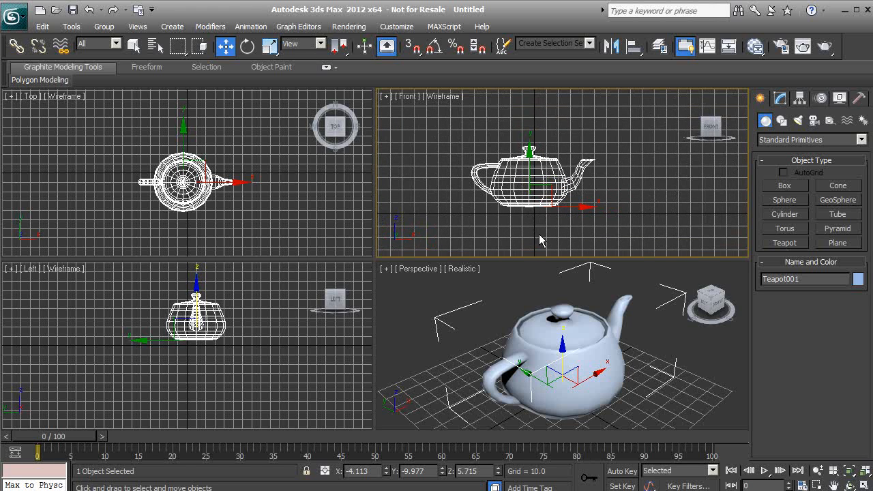
middle_drag(536, 225, 551, 222)
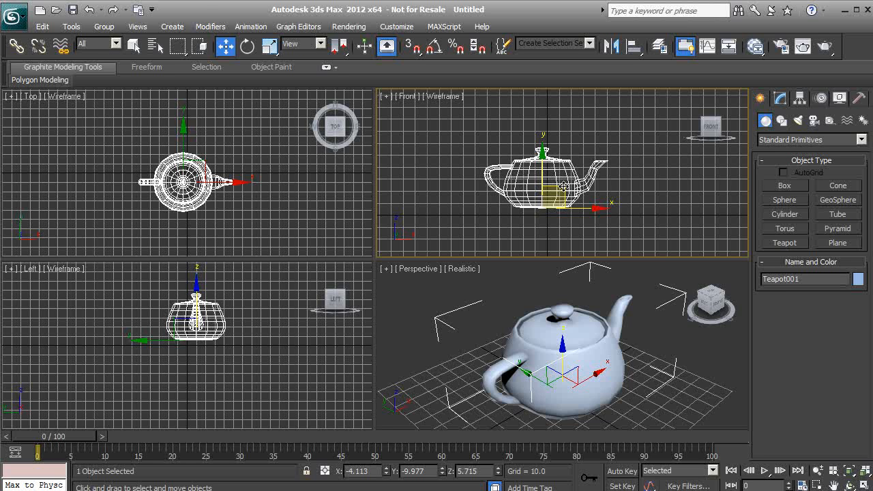
mouse_move(563, 186)
mouse_down()
mouse_move(558, 173)
mouse_move(519, 149)
mouse_move(454, 141)
mouse_move(546, 129)
mouse_move(641, 140)
mouse_move(697, 183)
mouse_move(656, 163)
mouse_move(500, 157)
mouse_move(470, 215)
mouse_move(669, 172)
mouse_move(523, 117)
mouse_move(479, 208)
mouse_move(487, 121)
mouse_move(484, 194)
mouse_move(492, 173)
mouse_move(581, 120)
mouse_move(571, 129)
mouse_move(564, 192)
mouse_up()
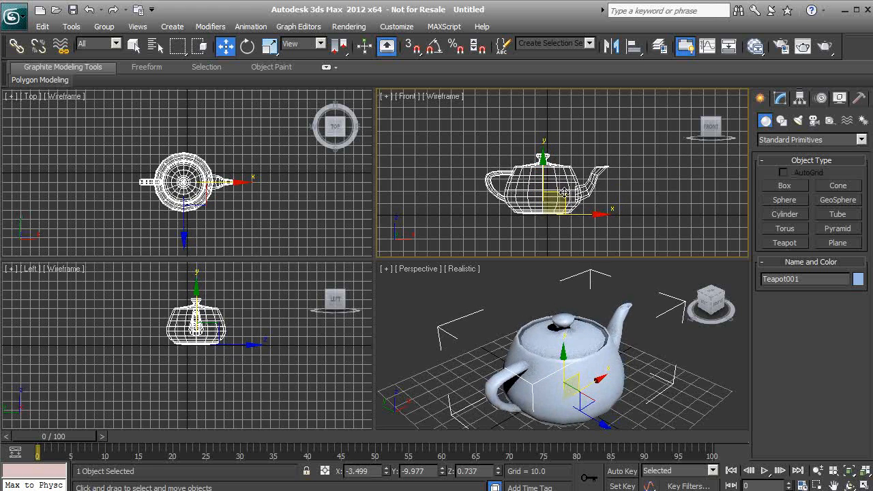
- Move the teapot within the Top view's plane, back away from the grid centre, to about X 3.8 and Y 38.9
click(189, 203)
middle_drag(183, 175, 219, 186)
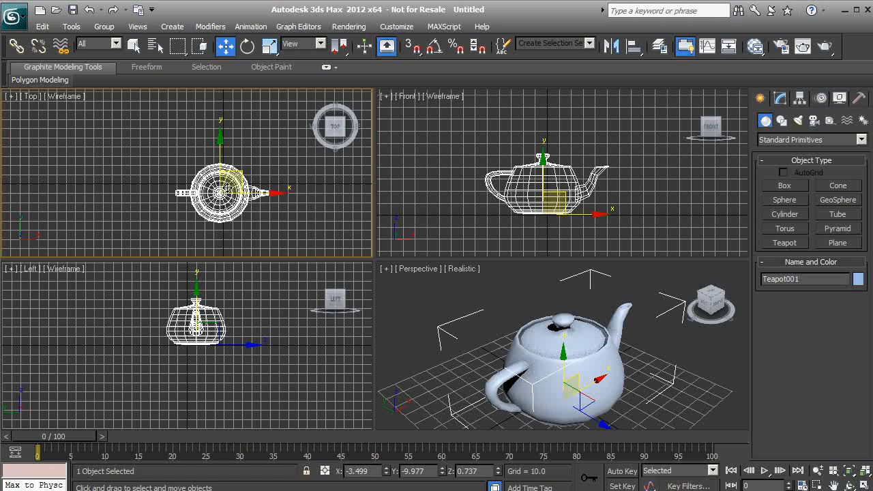
mouse_move(241, 171)
mouse_down()
mouse_move(173, 111)
mouse_move(77, 166)
mouse_move(142, 238)
mouse_move(293, 181)
mouse_move(246, 150)
mouse_move(75, 218)
mouse_move(286, 244)
mouse_move(294, 147)
mouse_move(242, 159)
mouse_up()
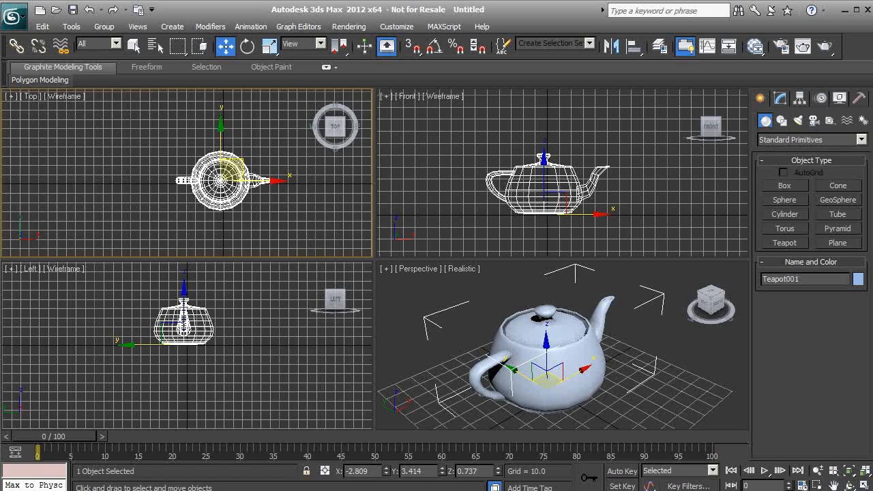
drag(239, 161, 247, 129)
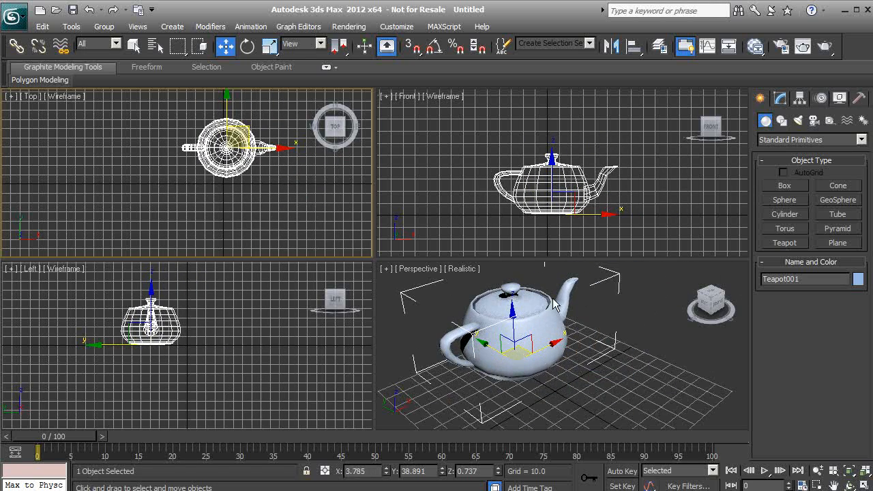
- Move the teapot back near the origin using the Front and Left views, to about X 0.4, Y 0.3 and Z -0.6
right_click(483, 154)
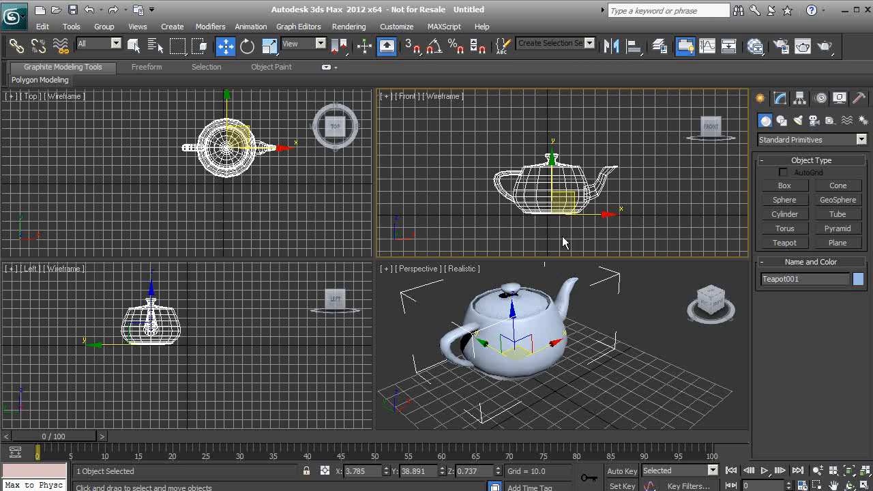
mouse_move(574, 193)
mouse_down()
mouse_move(672, 183)
mouse_move(666, 149)
mouse_move(634, 120)
mouse_move(545, 124)
mouse_move(512, 140)
mouse_move(492, 167)
mouse_move(491, 178)
mouse_move(504, 179)
mouse_move(517, 146)
mouse_move(548, 138)
mouse_move(592, 207)
mouse_move(579, 196)
mouse_move(596, 146)
mouse_move(664, 181)
mouse_move(555, 170)
mouse_move(627, 140)
mouse_move(648, 184)
mouse_move(549, 163)
mouse_move(557, 144)
mouse_move(607, 169)
mouse_move(649, 167)
mouse_move(622, 163)
mouse_move(579, 176)
mouse_move(647, 185)
mouse_move(584, 170)
mouse_move(581, 196)
mouse_move(570, 195)
mouse_up()
middle_drag(226, 325, 228, 327)
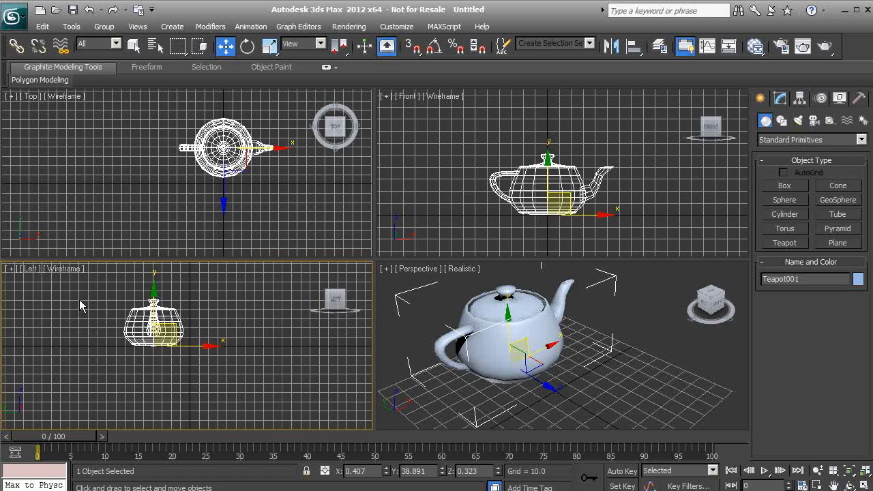
drag(176, 332, 534, 343)
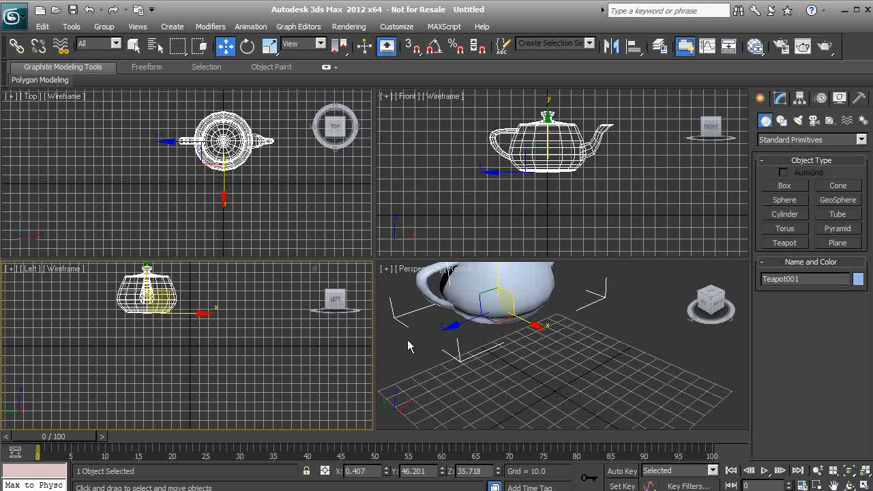
drag(168, 299, 205, 320)
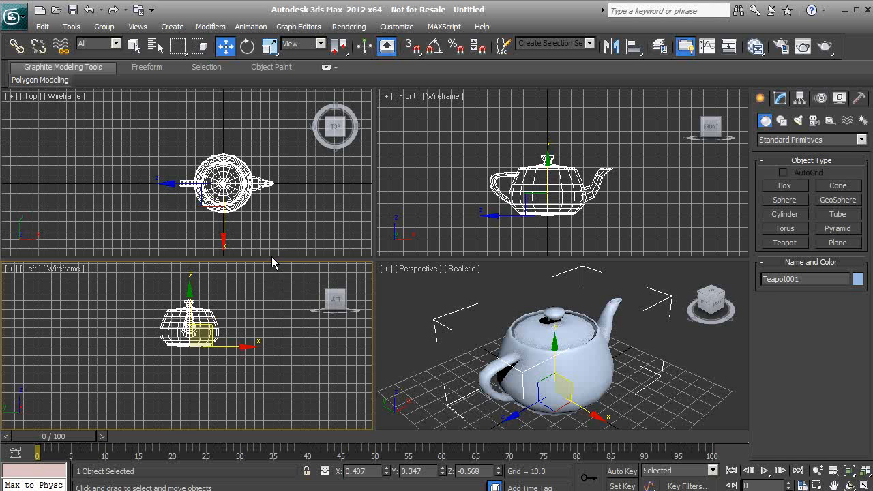
- Rotate the teapot about its vertical Z axis in the Perspective view, ending at about -14 degrees
click(247, 46)
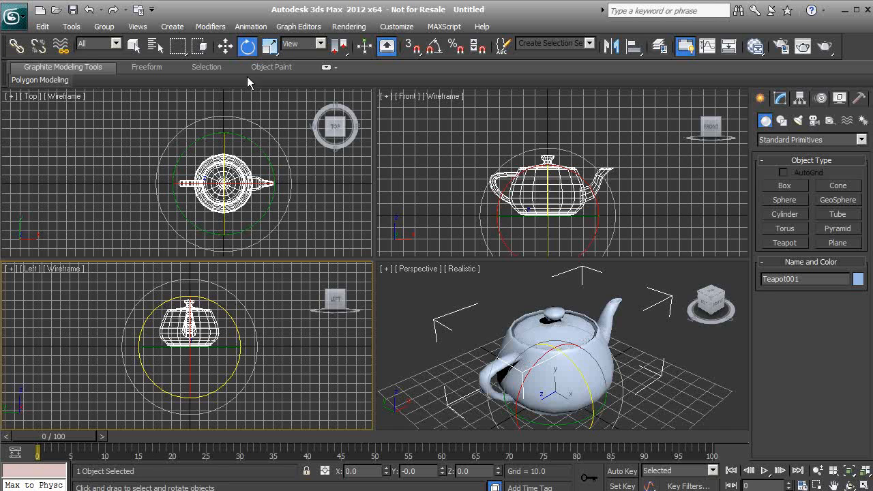
middle_drag(554, 366, 553, 341)
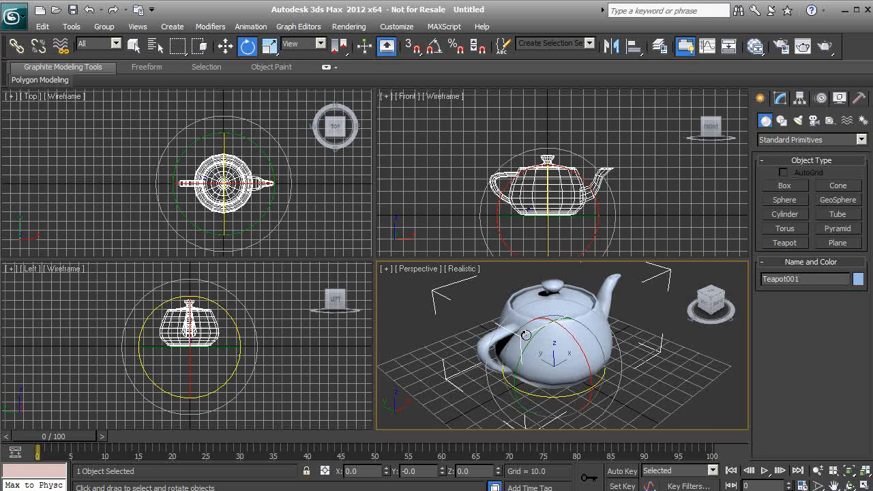
mouse_move(537, 370)
middle_down()
mouse_move(529, 342)
mouse_move(527, 364)
middle_up()
scroll(530, 367, down, 2)
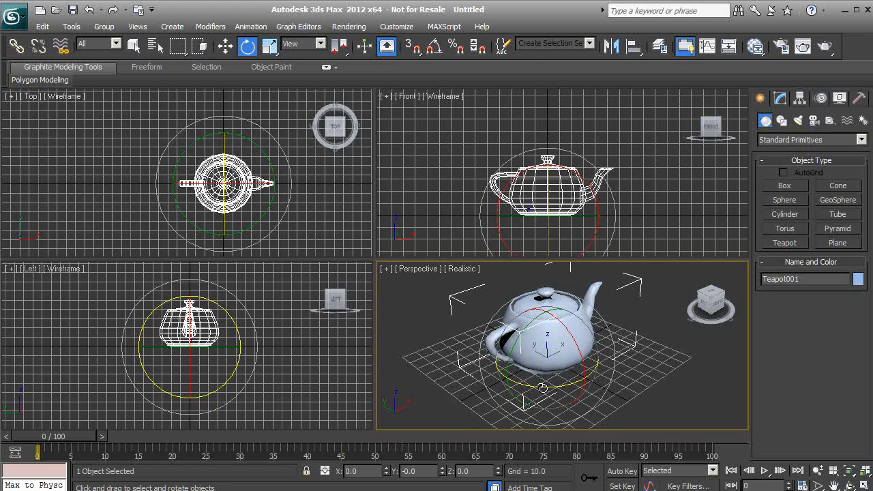
click(438, 391)
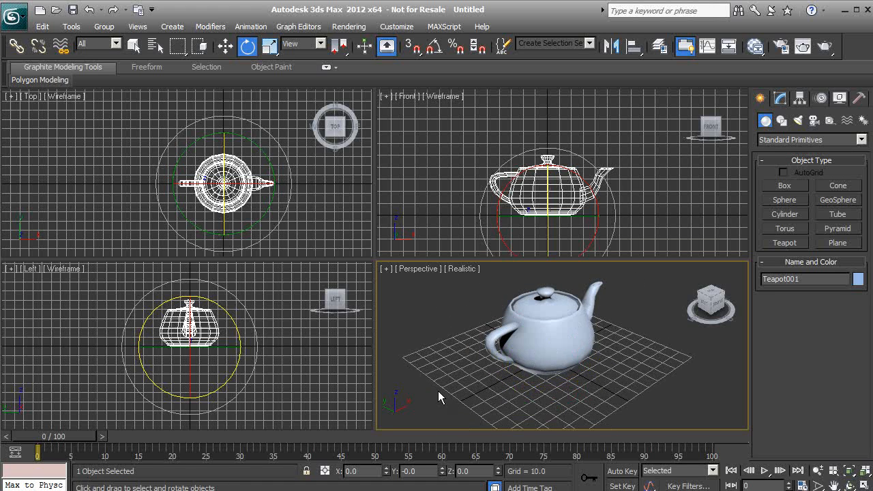
click(530, 361)
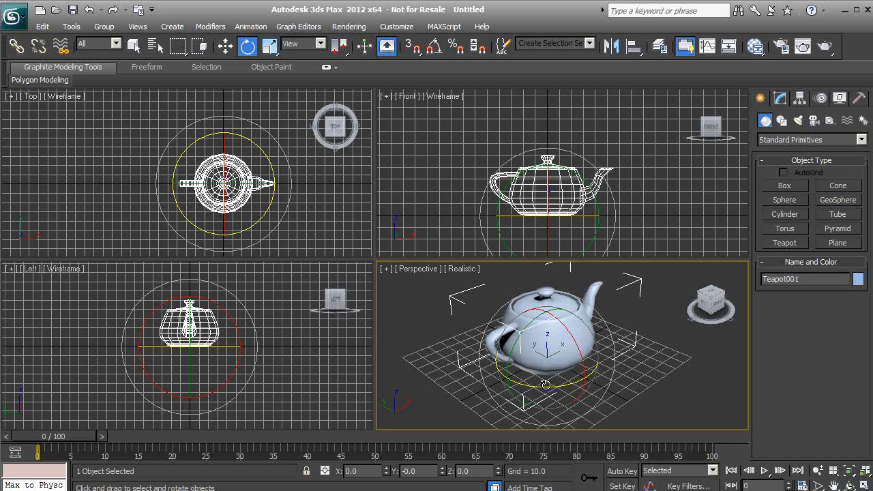
drag(522, 384, 626, 393)
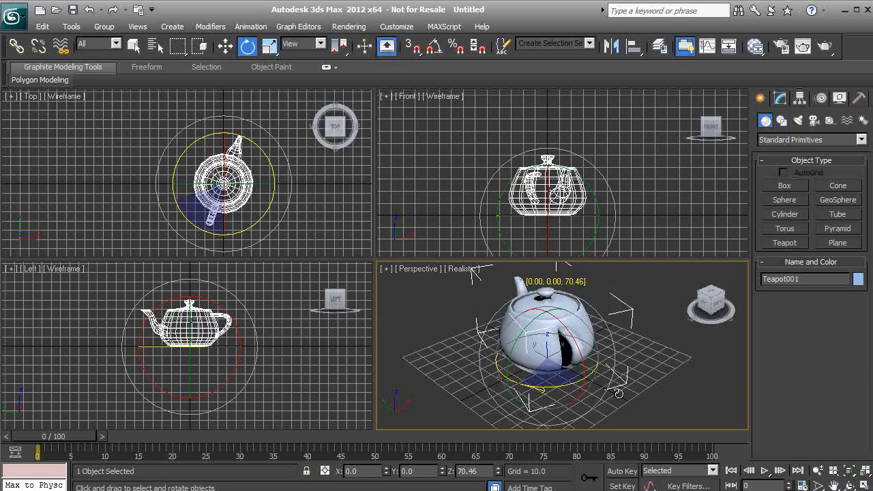
drag(565, 394, 600, 397)
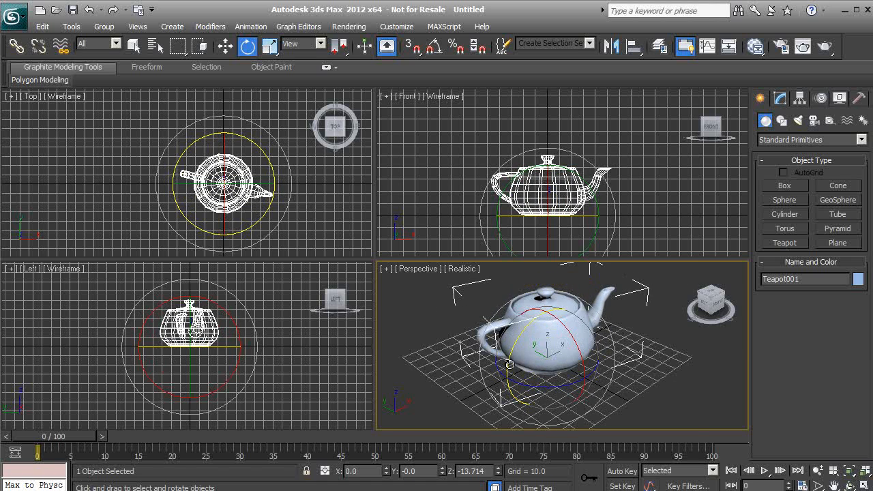
- Rotate the teapot about its Y and X axes and then freely, ending at about X -1.2, Y -1.4 and Z -29.8 degrees
drag(515, 348, 598, 313)
drag(515, 447, 530, 367)
drag(557, 308, 524, 349)
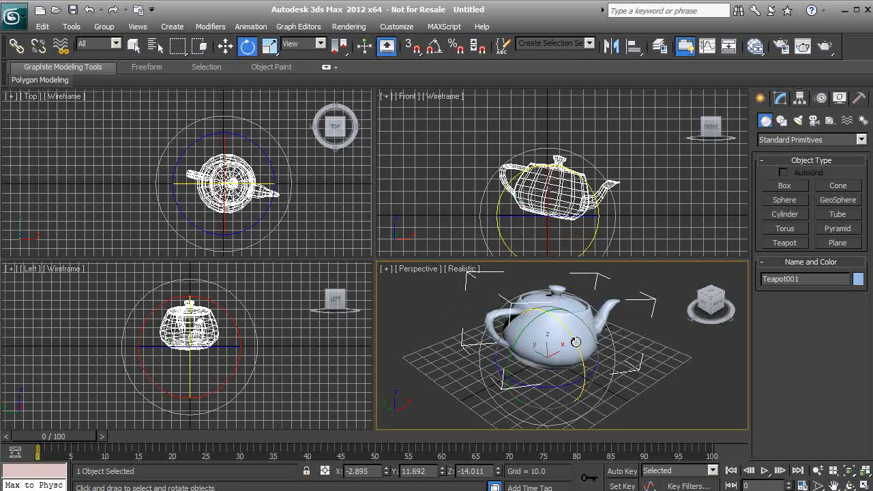
drag(578, 348, 573, 331)
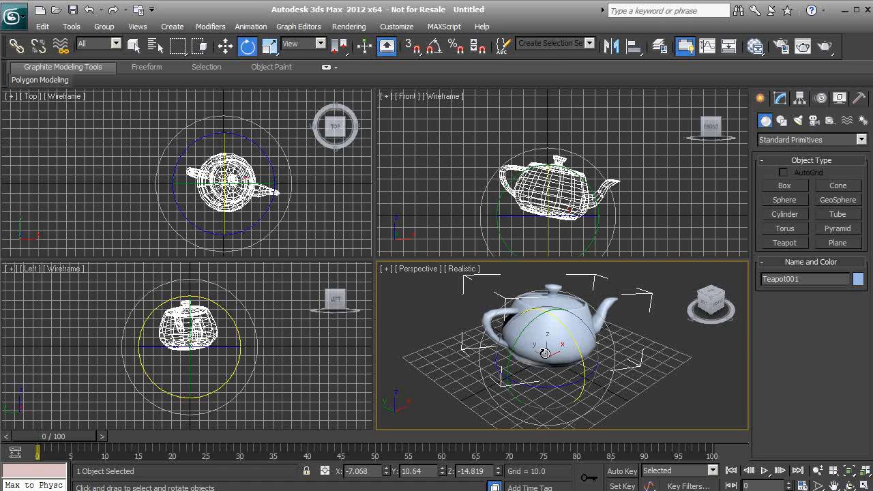
drag(546, 349, 530, 358)
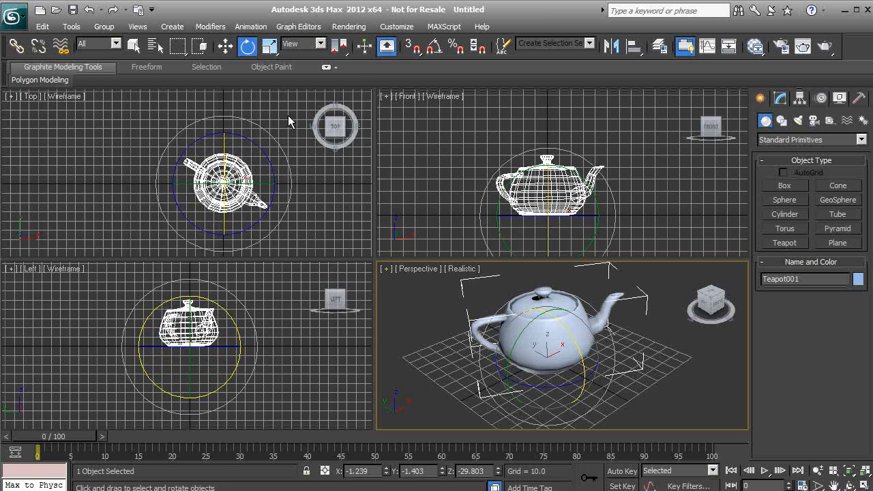
- Scale the teapot along each single axis to about 265% in X, 548% in Y and 373% in Z
click(271, 49)
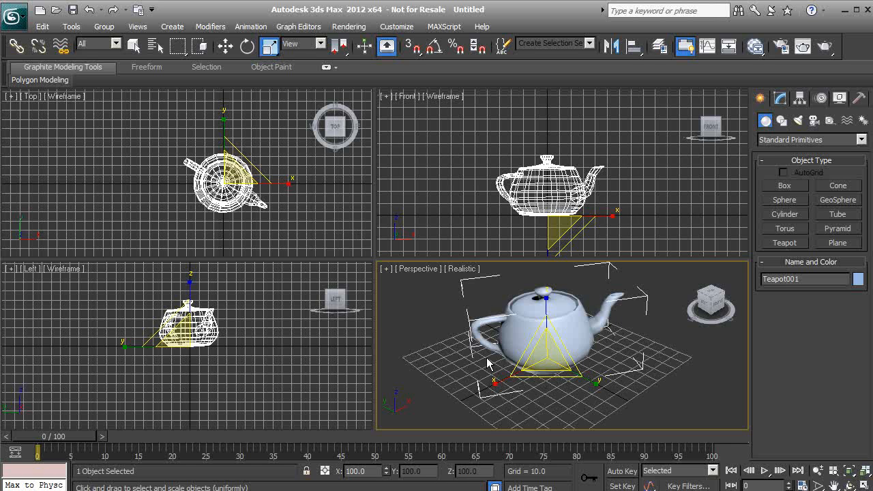
scroll(491, 384, down, 4)
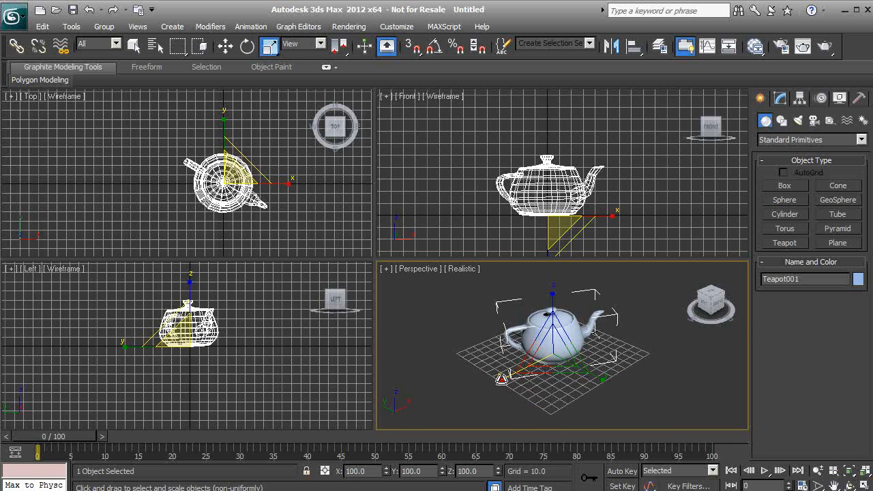
drag(501, 379, 594, 316)
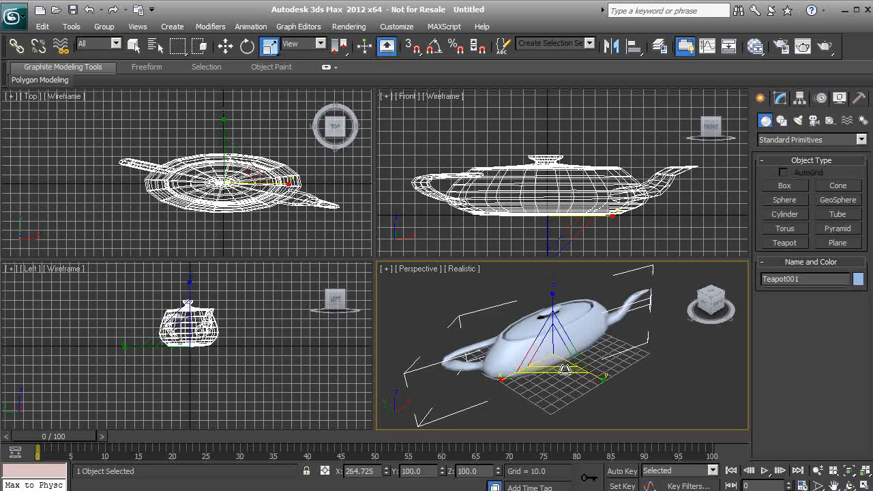
drag(600, 379, 687, 464)
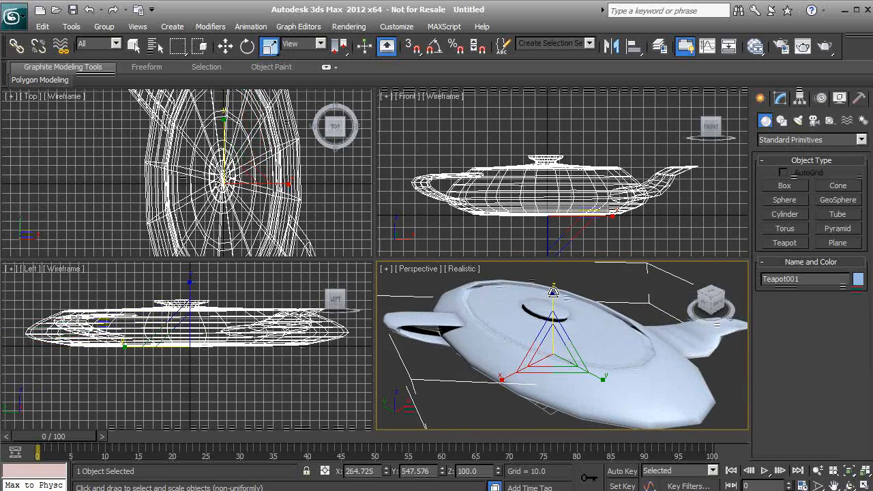
drag(553, 292, 544, 255)
scroll(556, 339, down, 5)
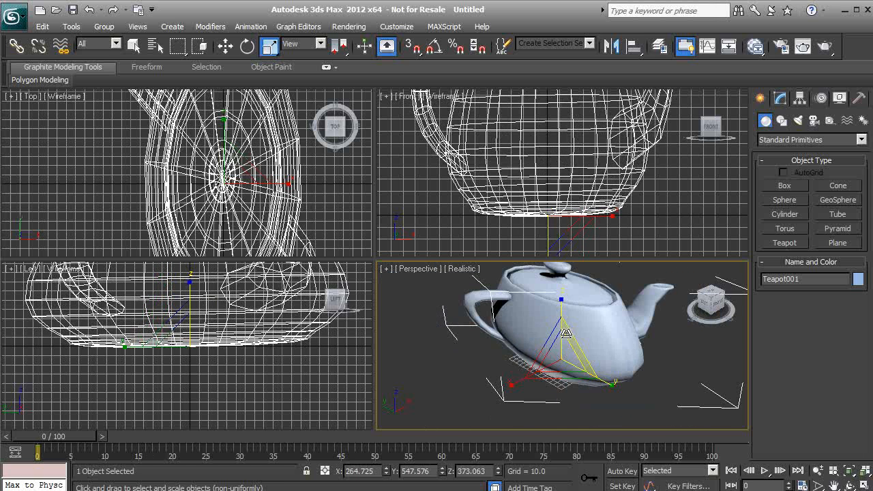
- Stretch the teapot along Z to about 573%, then shrink it in the YZ plane to about 233% Y and 244% Z
alt+middle_drag(582, 347, 584, 391)
drag(560, 349, 546, 324)
alt+middle_drag(546, 325, 572, 386)
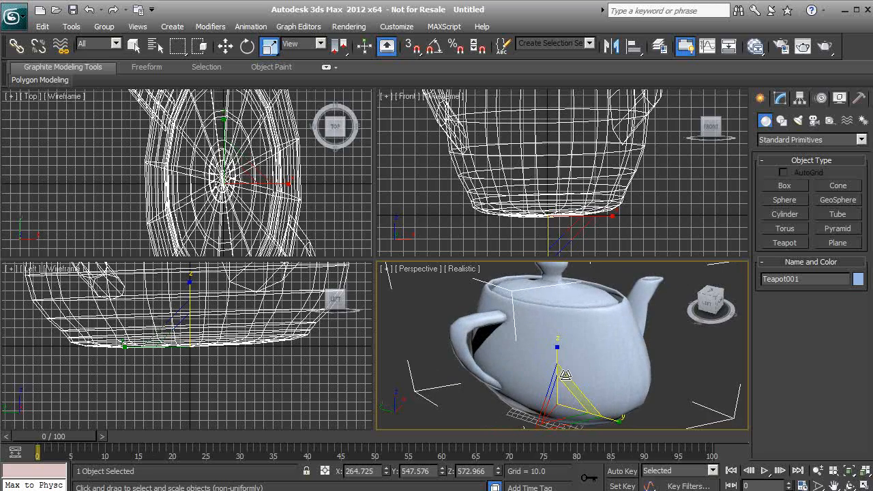
drag(574, 388, 549, 441)
alt+middle_drag(563, 396, 529, 390)
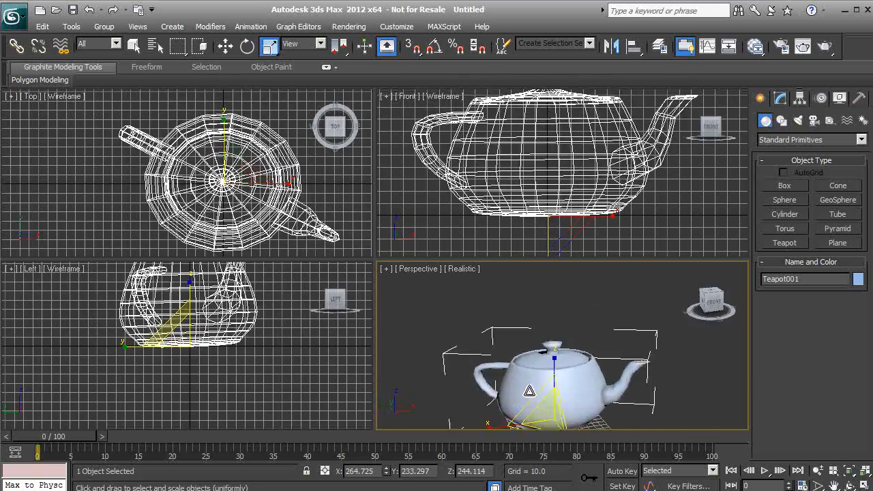
- Scale the teapot in two-axis planes into a slim, tall shape of about 56% X, 54% Y and 223% Z
drag(557, 351, 547, 378)
alt+middle_drag(548, 361, 578, 379)
drag(580, 384, 566, 344)
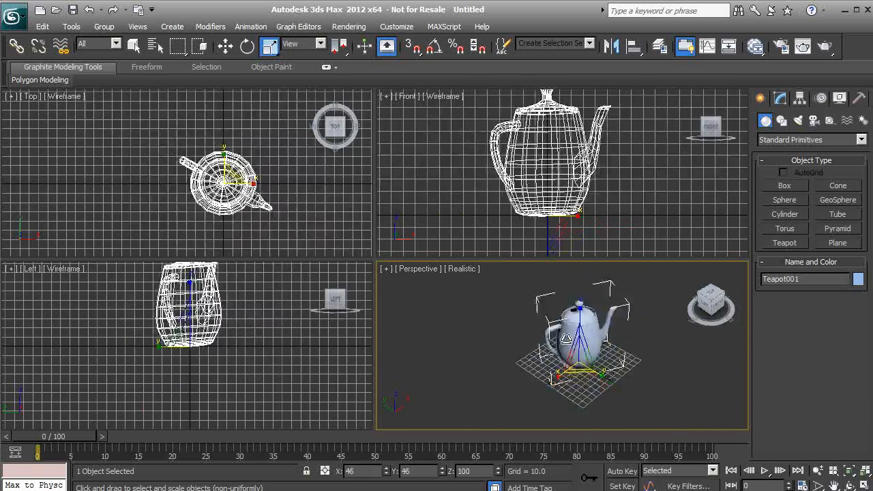
drag(570, 284, 570, 336)
scroll(571, 336, up, 6)
alt+middle_drag(565, 341, 623, 320)
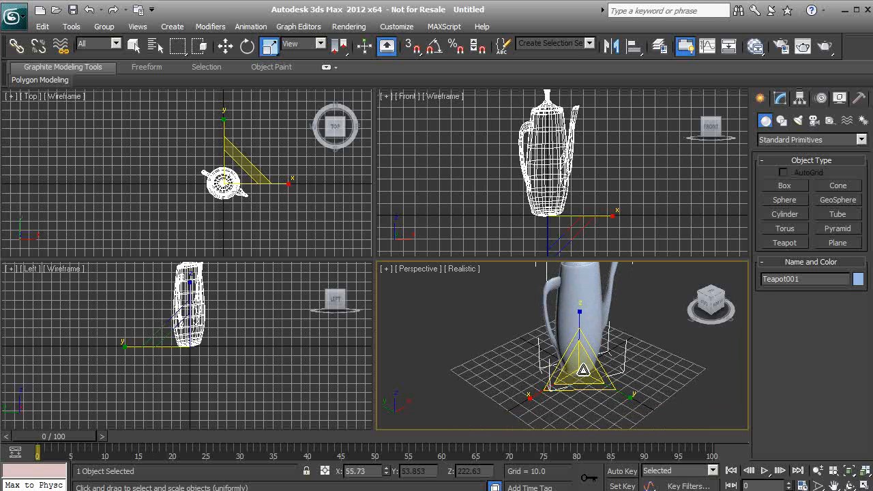
- Scale the teapot up uniformly to about 269% X, 260% Y and 1073% Z
scroll(577, 368, down, 5)
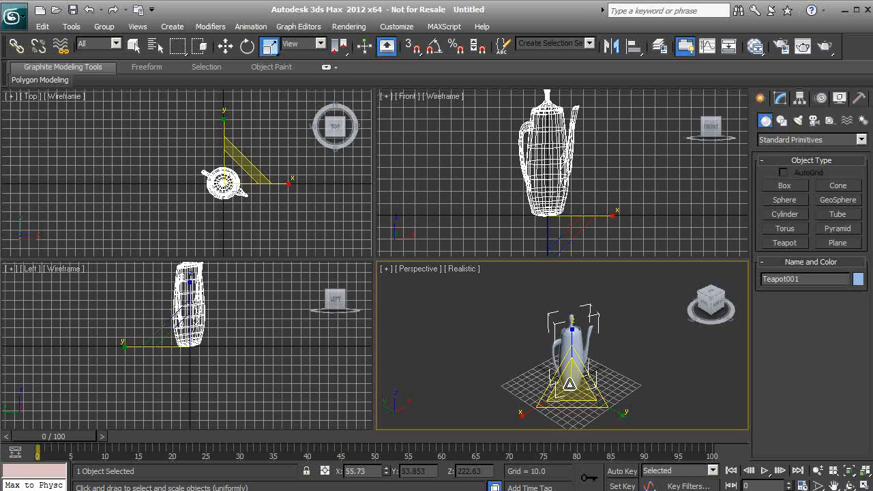
drag(570, 384, 602, 119)
middle_drag(581, 158, 582, 184)
scroll(582, 184, down, 4)
scroll(558, 147, down, 5)
scroll(558, 300, down, 5)
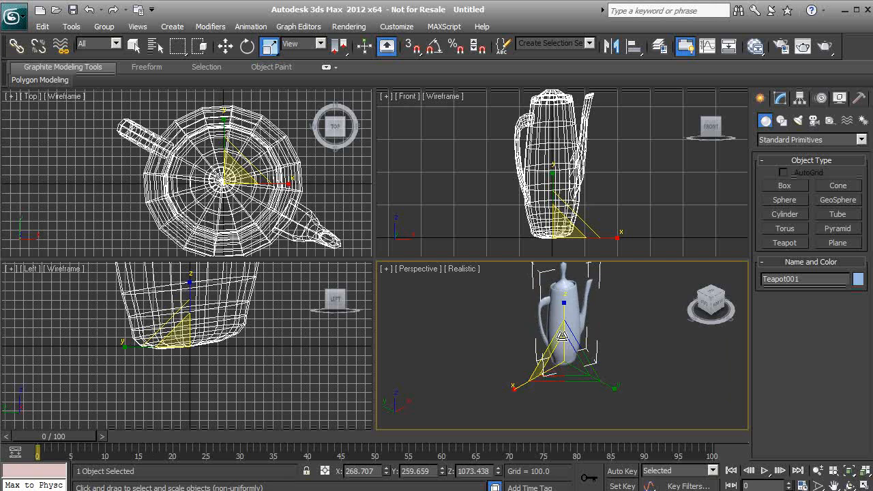
- Scale the teapot down uniformly to about 19% X, 18% Y and 76% Z
drag(563, 351, 579, 414)
scroll(574, 376, up, 5)
scroll(574, 382, up, 3)
middle_drag(572, 389, 548, 385)
scroll(563, 341, up, 4)
scroll(548, 382, up, 2)
drag(539, 391, 534, 411)
scroll(513, 355, down, 4)
scroll(514, 361, down, 3)
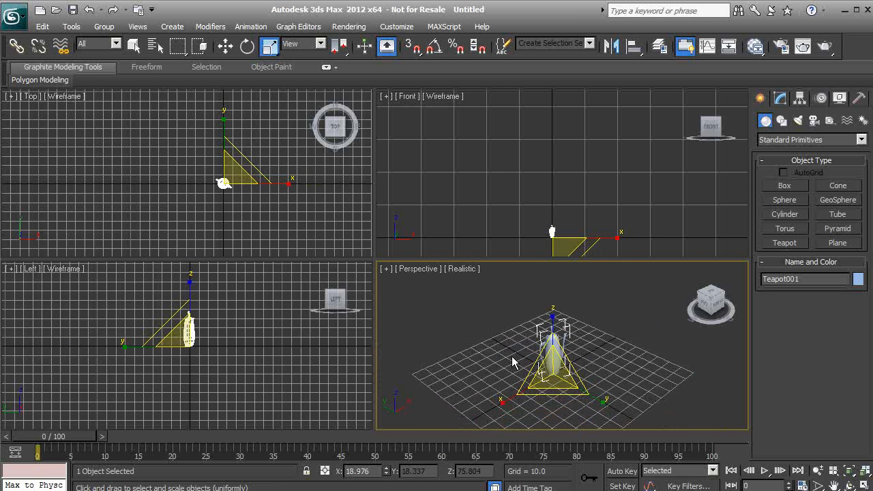